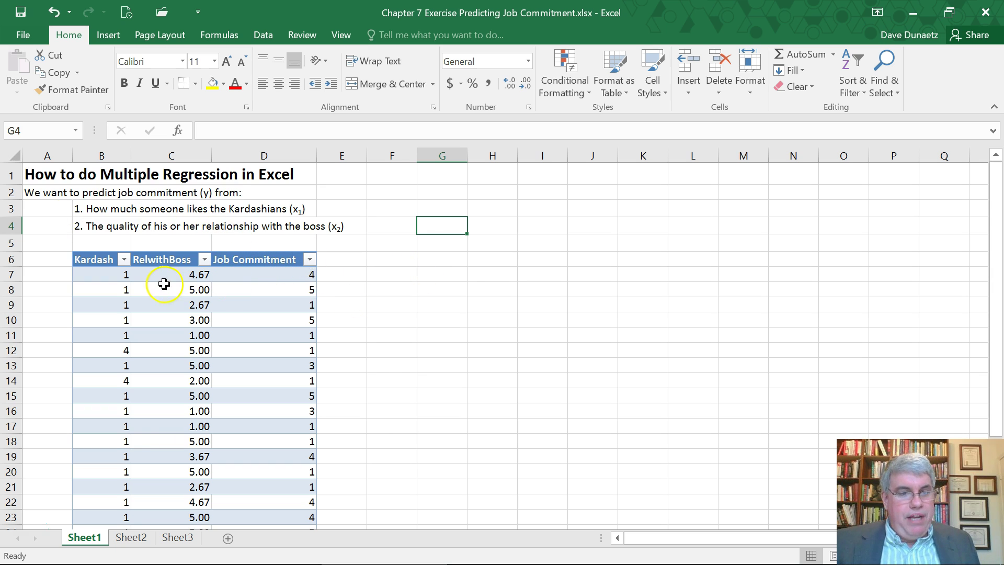
Look through the Kardash, RelwithBoss and Job Commitment data table from its headers to its last row.
{"action": "scroll", "coordinate": [153, 276], "scroll_direction": "down", "scroll_amount": 1}
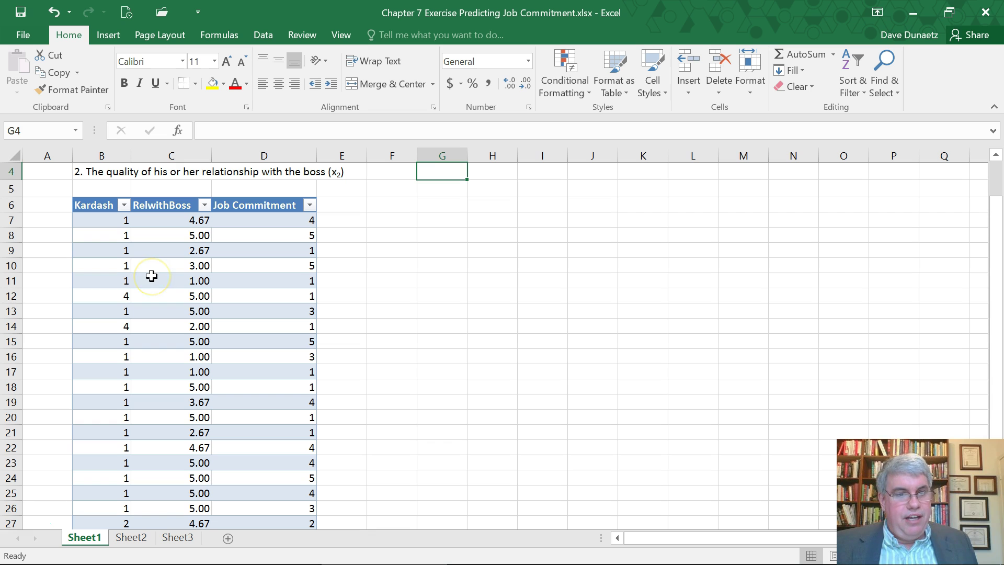
{"action": "scroll", "coordinate": [115, 223], "scroll_direction": "down", "scroll_amount": 2}
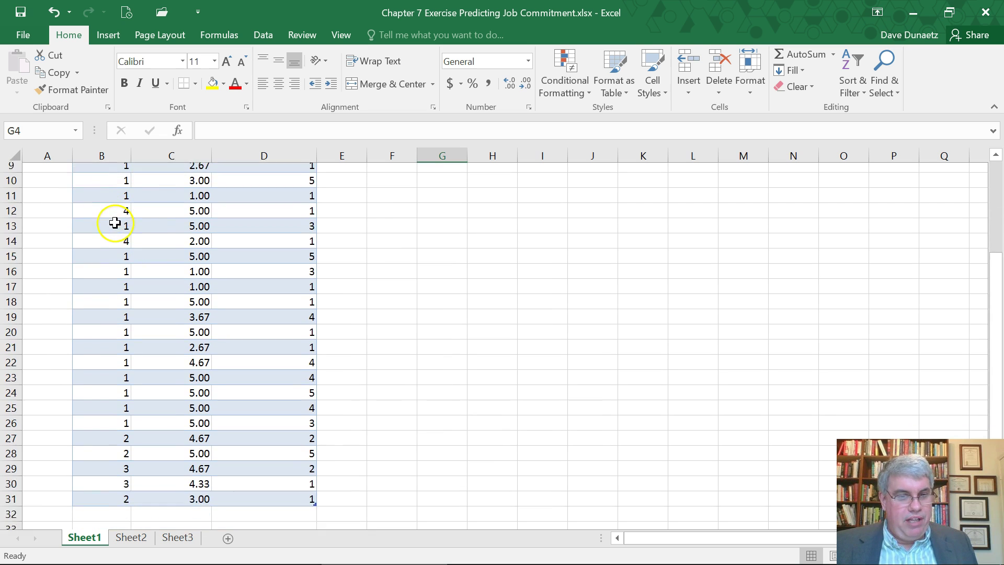
{"action": "scroll", "coordinate": [115, 223], "scroll_direction": "down", "scroll_amount": 2}
{"action": "scroll", "coordinate": [105, 375], "scroll_direction": "up", "scroll_amount": 3}
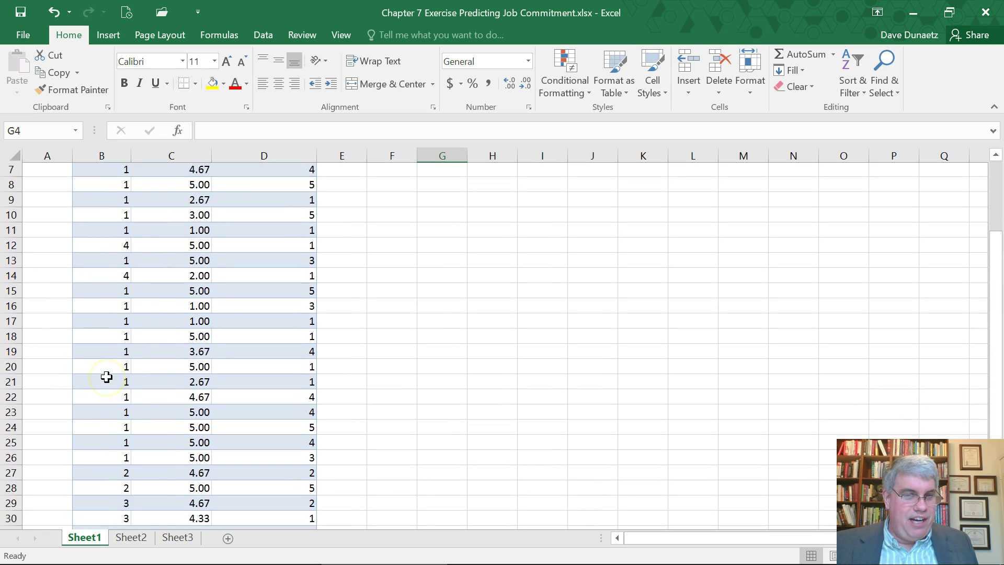
{"action": "scroll", "coordinate": [106, 377], "scroll_direction": "up", "scroll_amount": 2}
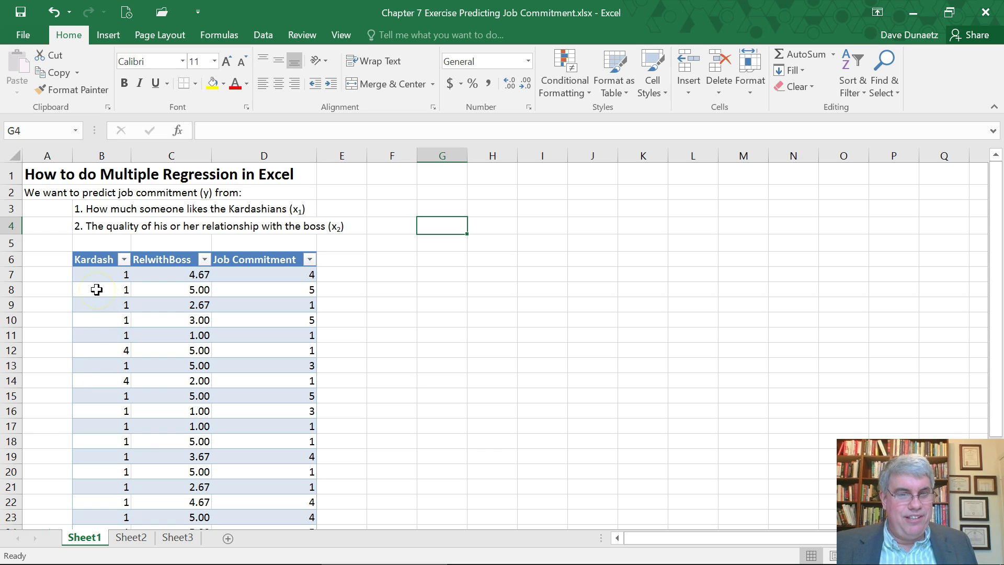
{"action": "scroll", "coordinate": [97, 289], "scroll_direction": "down", "scroll_amount": 4}
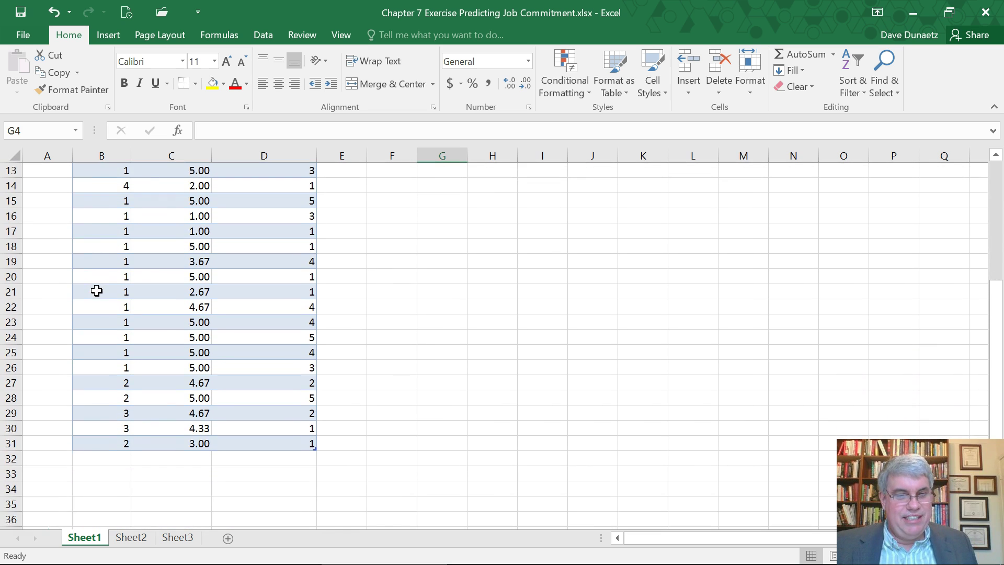
{"action": "scroll", "coordinate": [96, 291], "scroll_direction": "up", "scroll_amount": 3}
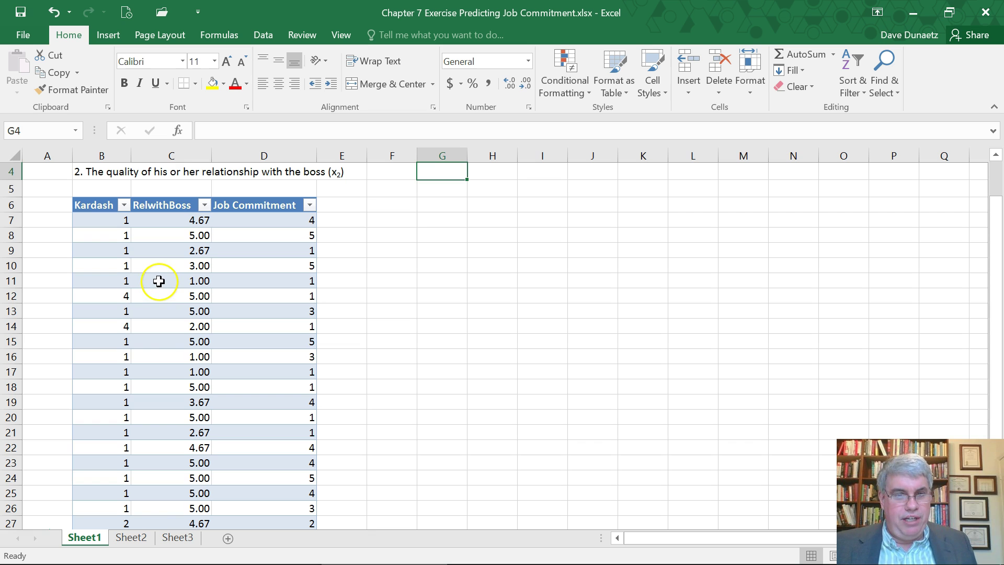
{"action": "scroll", "coordinate": [269, 243], "scroll_direction": "down", "scroll_amount": 3}
{"action": "scroll", "coordinate": [269, 245], "scroll_direction": "up", "scroll_amount": 3}
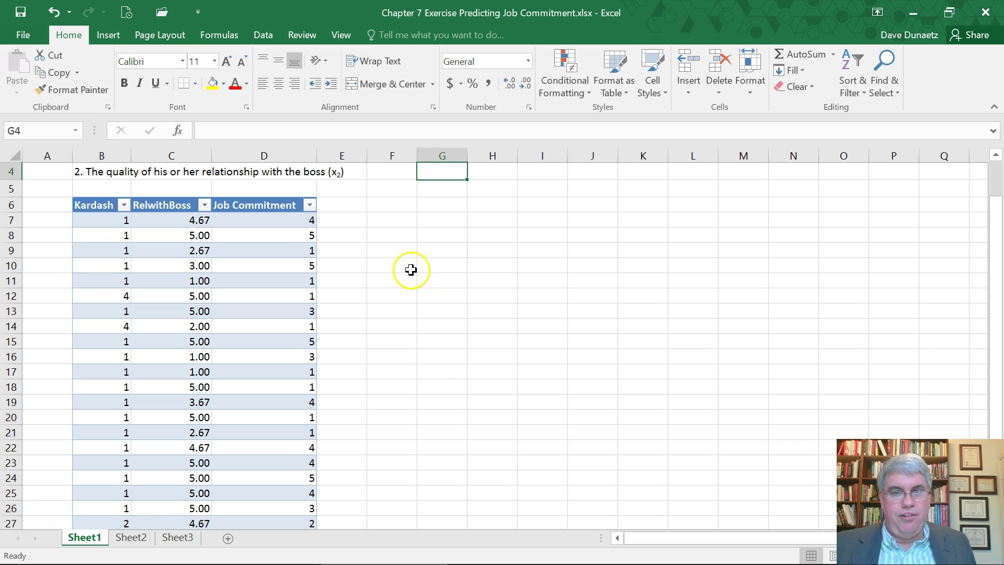
{"action": "scroll", "coordinate": [421, 231], "scroll_direction": "up", "scroll_amount": 1}
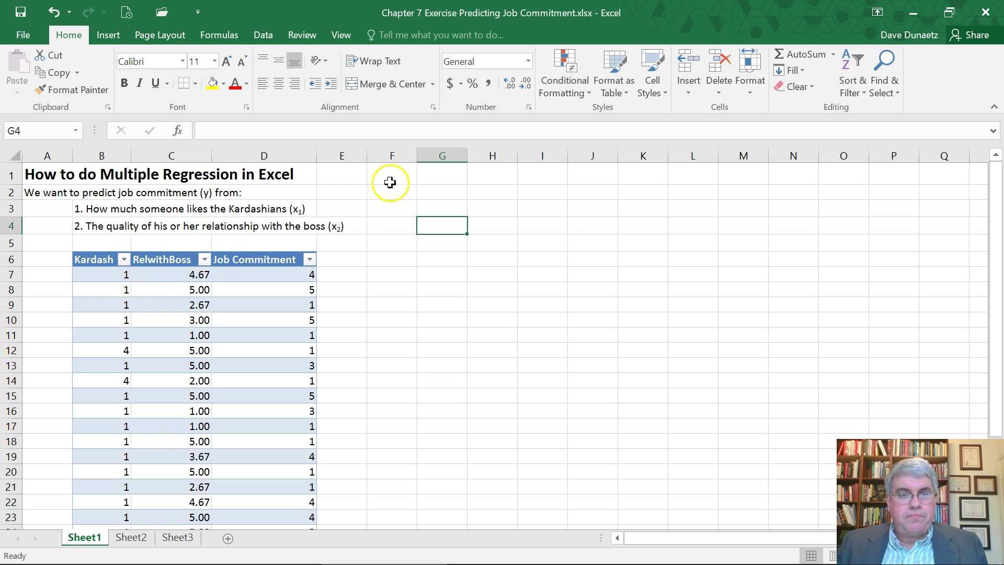
Start the Regression tool from the Data Analysis tools.
{"action": "left_click", "coordinate": [265, 35]}
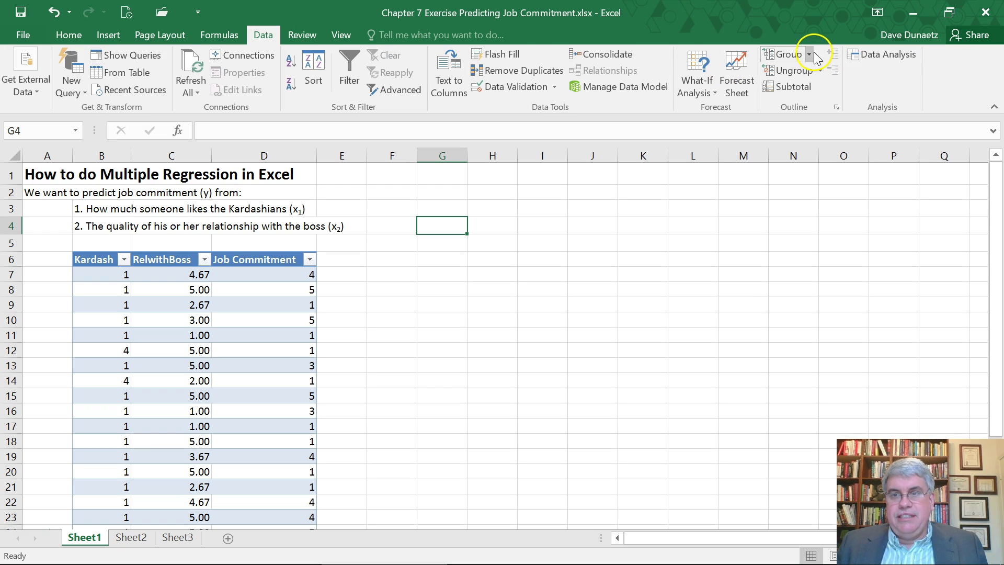
{"action": "left_click", "coordinate": [879, 55]}
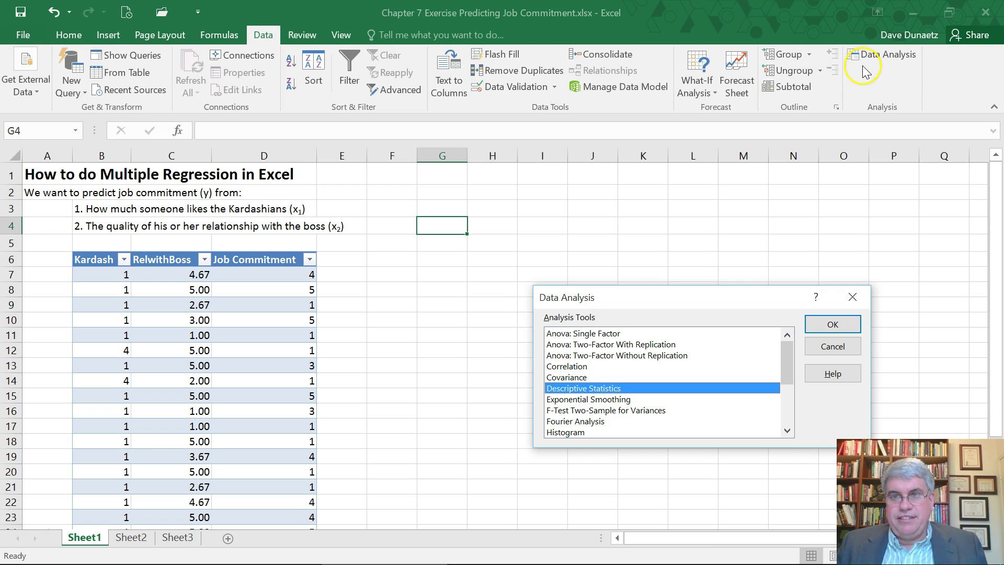
{"action": "scroll", "coordinate": [575, 377], "scroll_direction": "down", "scroll_amount": 2}
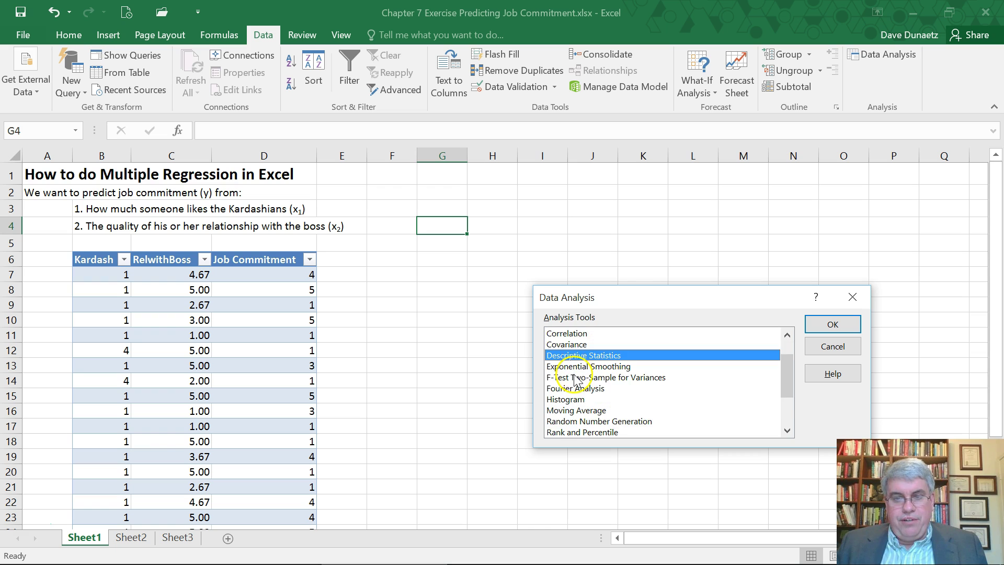
{"action": "left_click", "coordinate": [574, 411]}
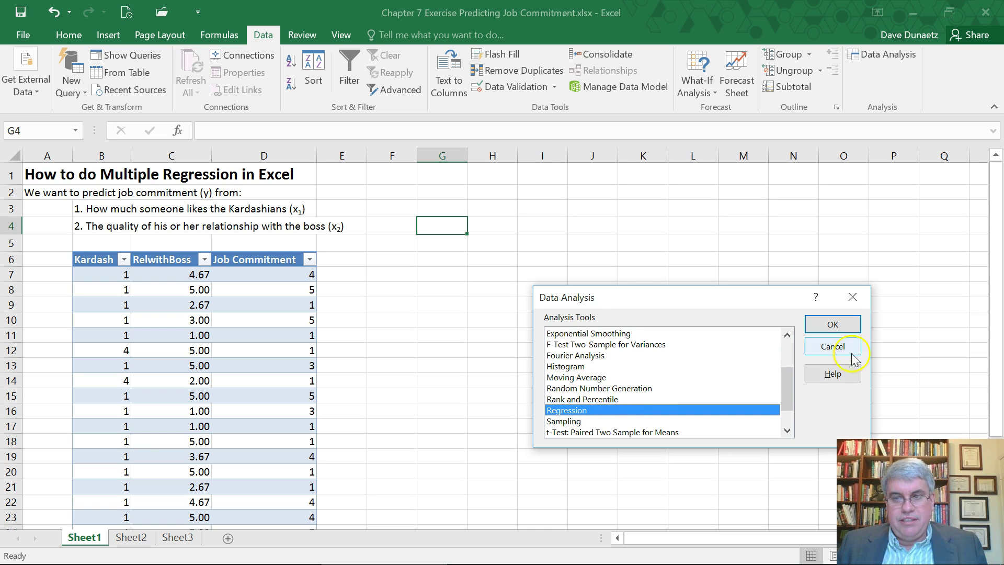
{"action": "left_click", "coordinate": [834, 327]}
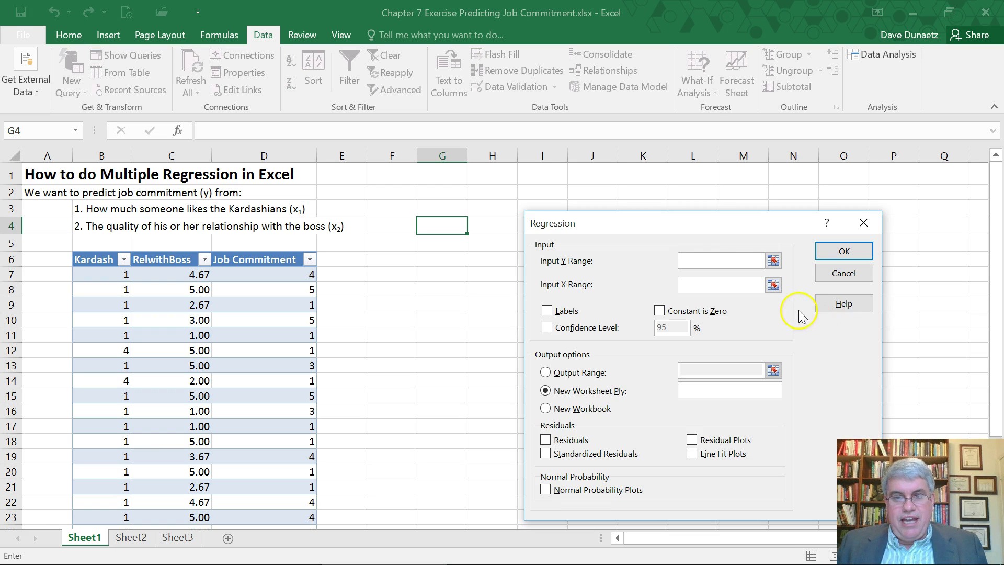
Set the regression's Y range to the Job Commitment column including its header, $D$6:$D$31.
{"action": "left_click", "coordinate": [271, 260]}
{"action": "key", "text": "shift+Down"}
{"action": "key", "text": "shift+Down"}
{"action": "key", "text": "shift+Down"}
{"action": "key", "text": "shift+Down"}
{"action": "key", "text": "shift+Down"}
{"action": "key", "text": "shift+Down"}
{"action": "key", "text": "shift+Down"}
{"action": "key", "text": "shift+Down"}
{"action": "key", "text": "shift+Down"}
{"action": "key", "text": "shift+Down"}
{"action": "key", "text": "shift+Down"}
{"action": "key", "text": "shift+Down"}
{"action": "key", "text": "shift+Down"}
{"action": "key", "text": "shift+Down"}
{"action": "key", "text": "shift+Down"}
{"action": "key", "text": "shift+Down"}
{"action": "key", "text": "shift+Down"}
{"action": "key", "text": "shift+Down"}
{"action": "key", "text": "shift+Down"}
{"action": "key", "text": "shift+Down"}
{"action": "key", "text": "shift+Down"}
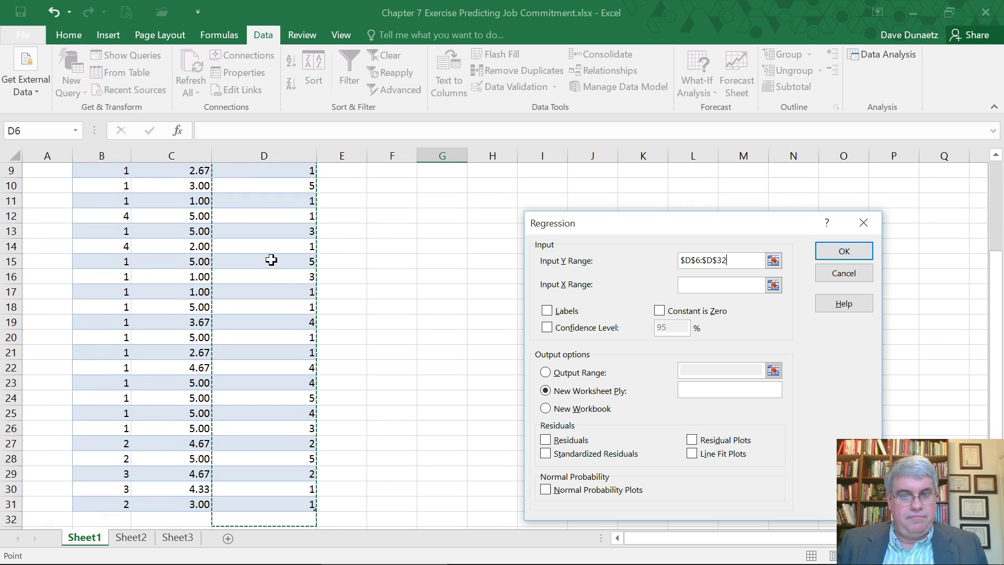
{"action": "key", "text": "shift+Up"}
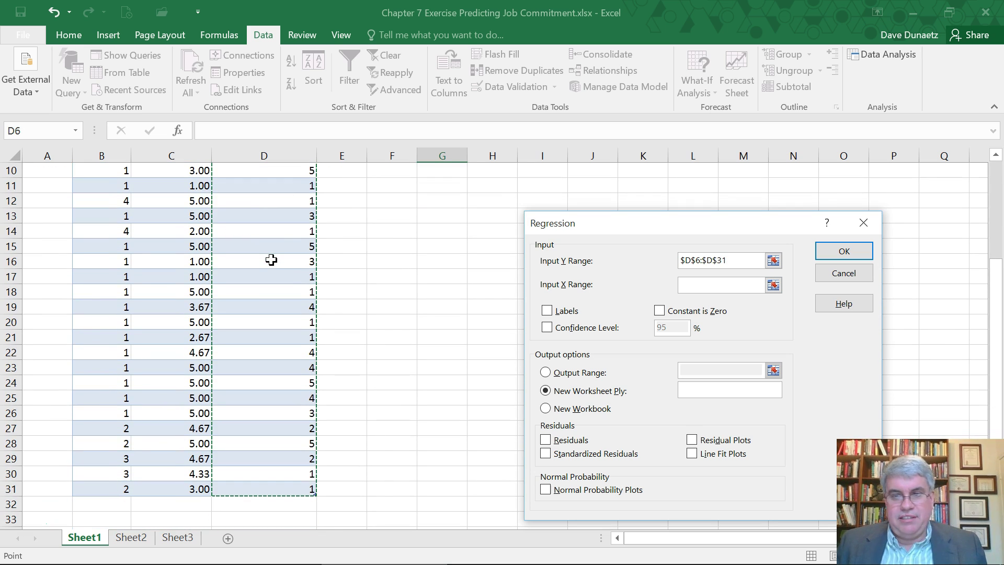
Set the regression's X range to the Kardash and RelwithBoss columns including their headers, $B$6:$C$31.
{"action": "left_click", "coordinate": [720, 286]}
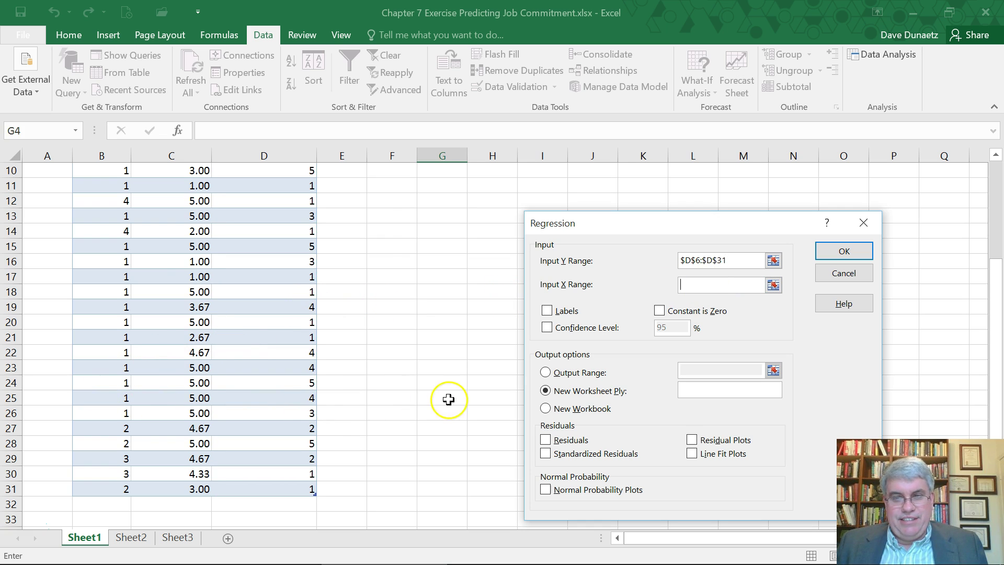
{"action": "scroll", "coordinate": [124, 377], "scroll_direction": "up", "scroll_amount": 3}
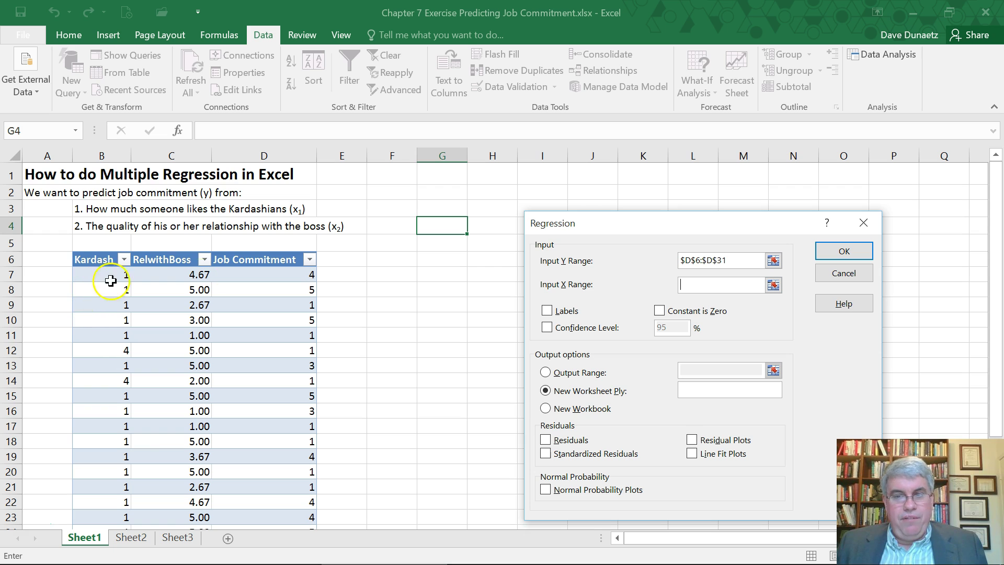
{"action": "left_click", "coordinate": [93, 259]}
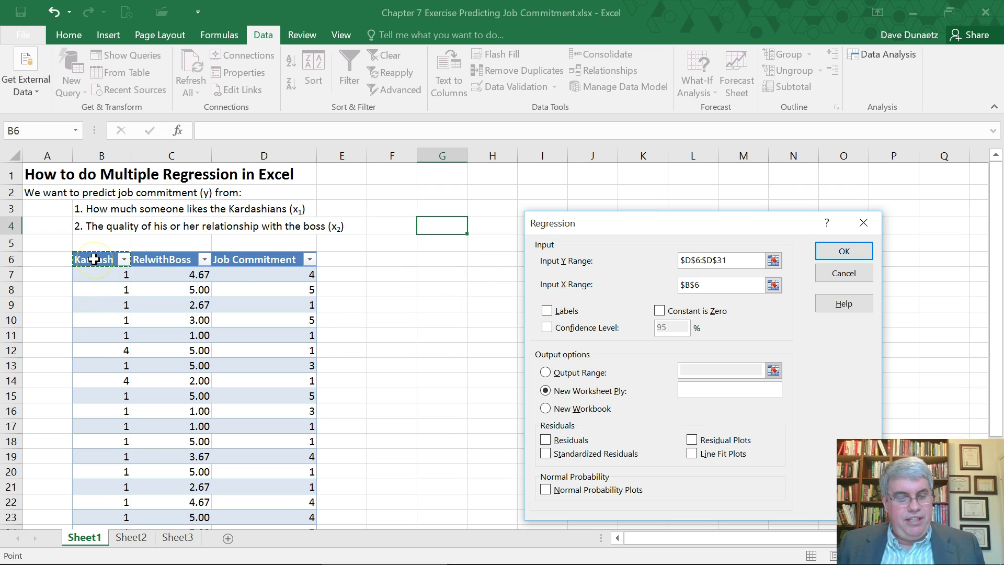
{"action": "key", "text": "shift+Right"}
{"action": "key", "text": "shift+Down"}
{"action": "key", "text": "shift+Down"}
{"action": "key", "text": "shift+Down"}
{"action": "key", "text": "shift+Down"}
{"action": "key", "text": "shift+Down"}
{"action": "key", "text": "shift+Down"}
{"action": "key", "text": "shift+Down"}
{"action": "key", "text": "shift+Down"}
{"action": "key", "text": "shift+Down"}
{"action": "key", "text": "shift+Down"}
{"action": "key", "text": "shift+Down"}
{"action": "key", "text": "shift+Down"}
{"action": "key", "text": "shift+Down"}
{"action": "key", "text": "shift+Down"}
{"action": "key", "text": "shift+Down"}
{"action": "key", "text": "shift+Down"}
{"action": "key", "text": "shift+Down"}
{"action": "key", "text": "shift+Down"}
{"action": "key", "text": "shift+Down"}
{"action": "key", "text": "shift+Down"}
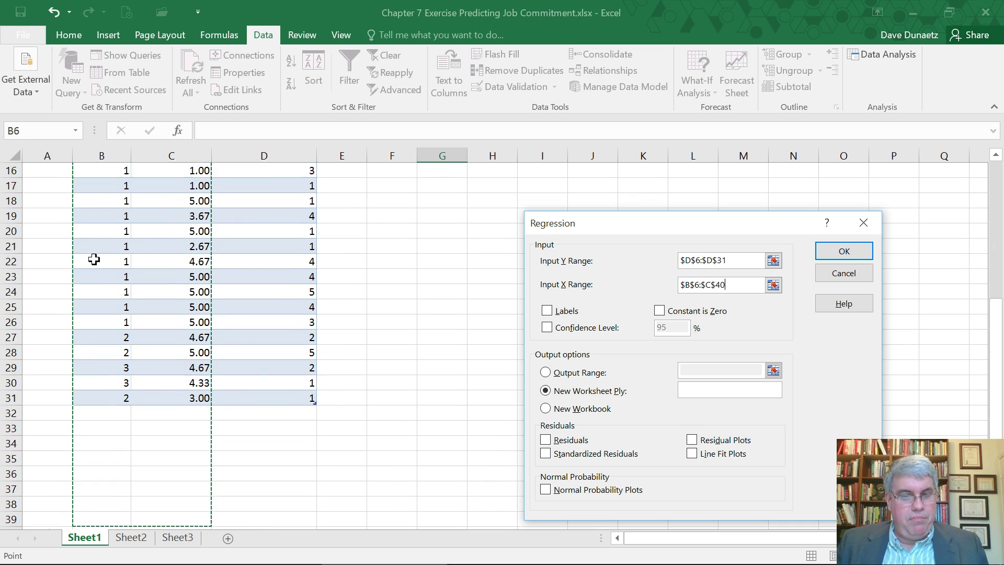
{"action": "key", "text": "shift+Up"}
{"action": "key", "text": "shift+Up"}
{"action": "key", "text": "shift+Up"}
{"action": "key", "text": "shift+Up"}
{"action": "key", "text": "shift+Up"}
{"action": "key", "text": "shift+Up"}
{"action": "key", "text": "shift+Up"}
{"action": "key", "text": "shift+Up"}
{"action": "key", "text": "shift+Up"}
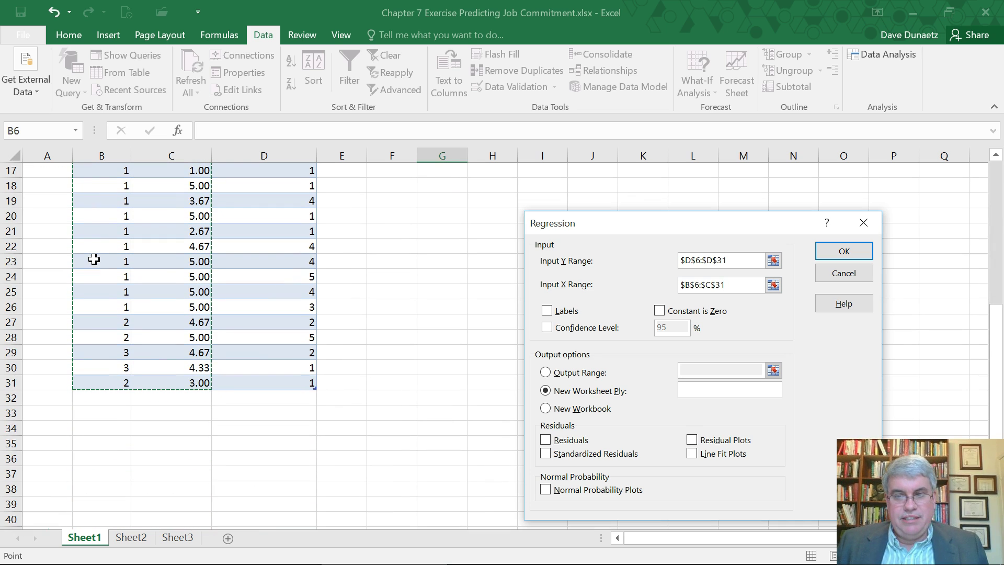
Turn on Labels, set the output range to cell $G$7, and run the regression.
{"action": "scroll", "coordinate": [400, 358], "scroll_direction": "up", "scroll_amount": 4}
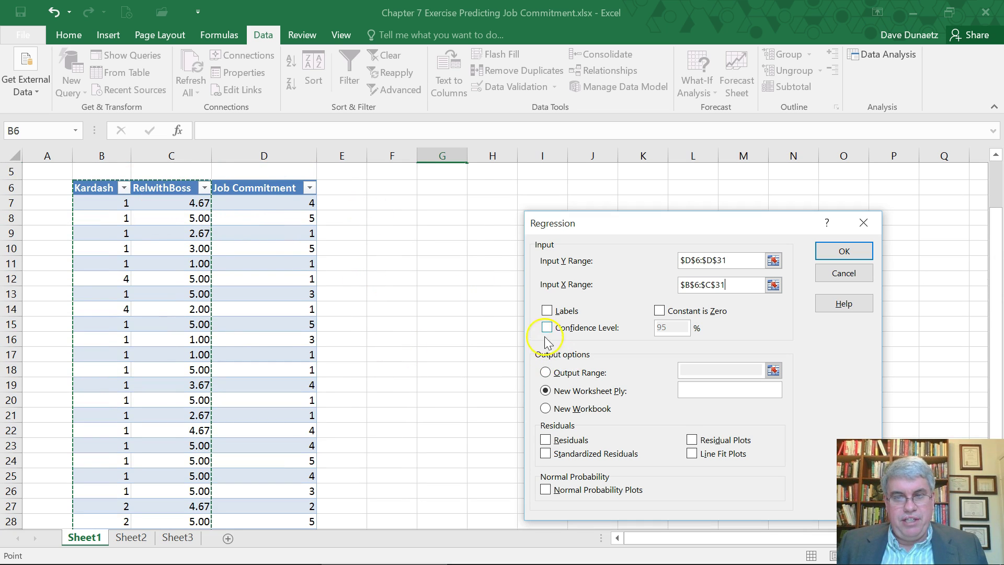
{"action": "left_click", "coordinate": [548, 311]}
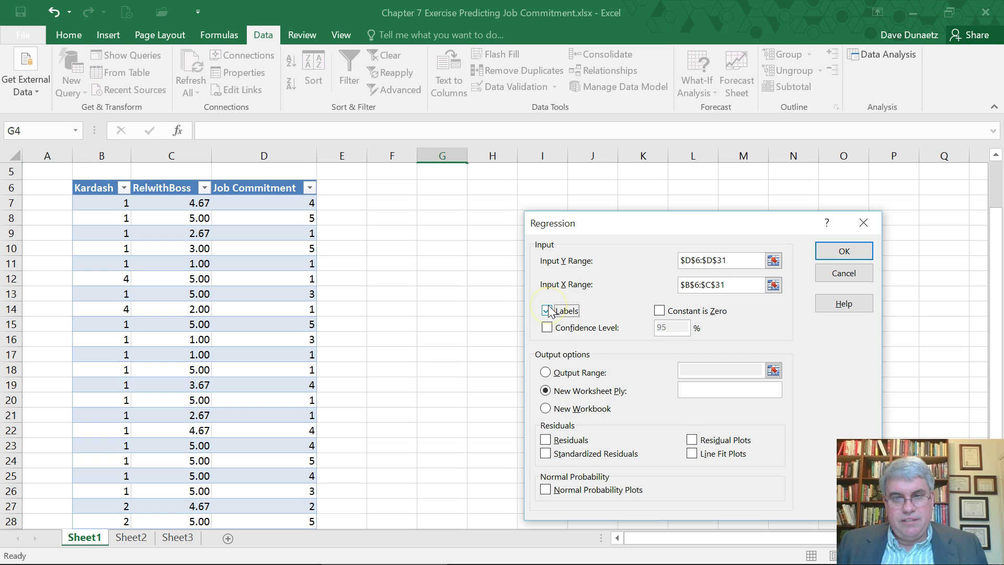
{"action": "left_click", "coordinate": [546, 372]}
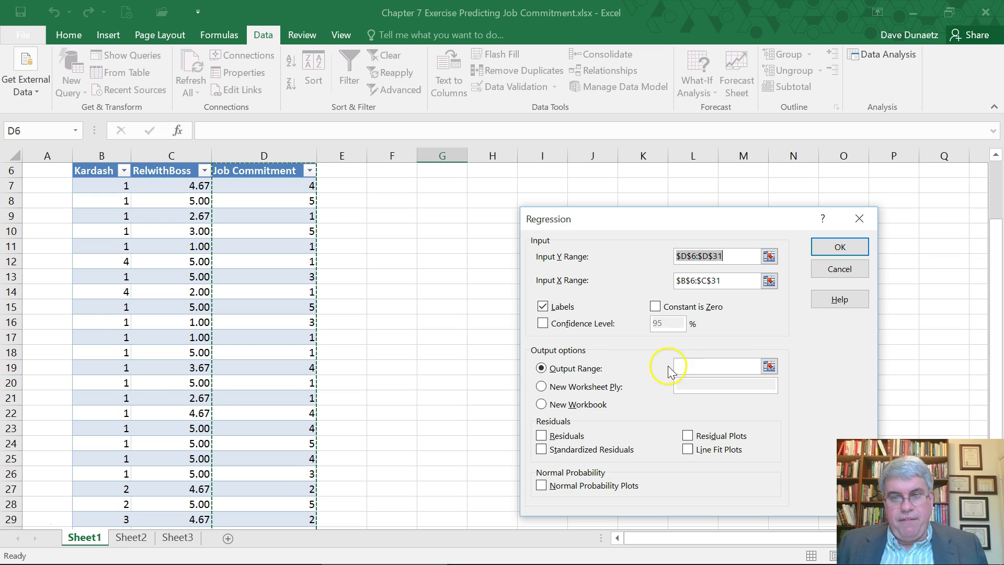
{"action": "left_click", "coordinate": [684, 370]}
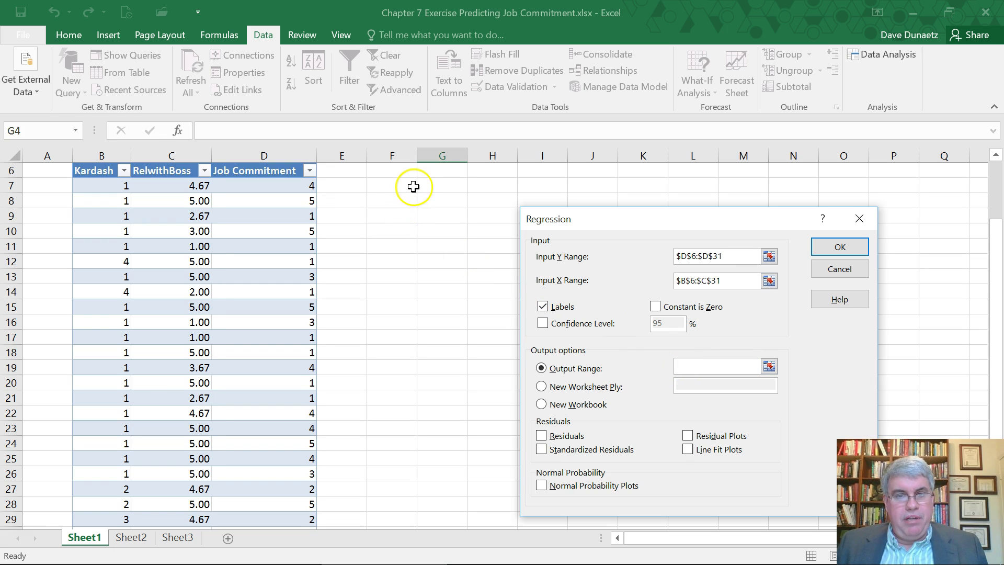
{"action": "left_click", "coordinate": [439, 187]}
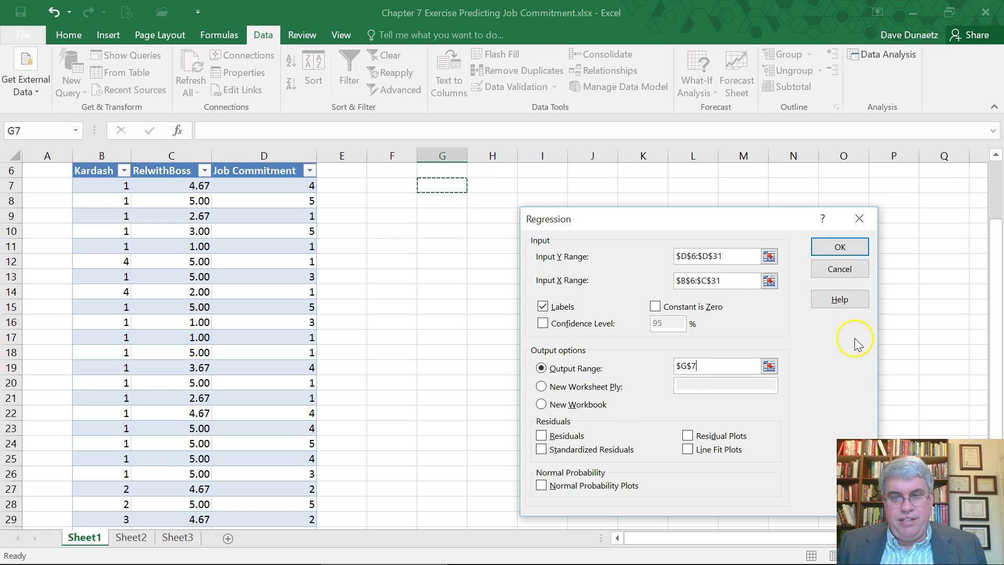
{"action": "left_click", "coordinate": [836, 250]}
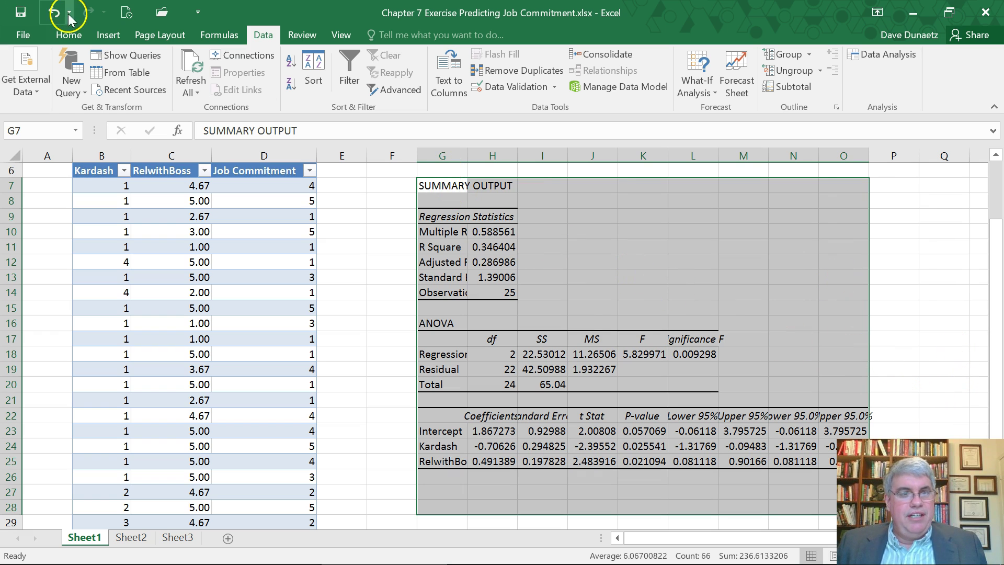
Apply the Number format to the regression output and widen columns G, H and I to show their labels in full.
{"action": "left_click", "coordinate": [68, 36]}
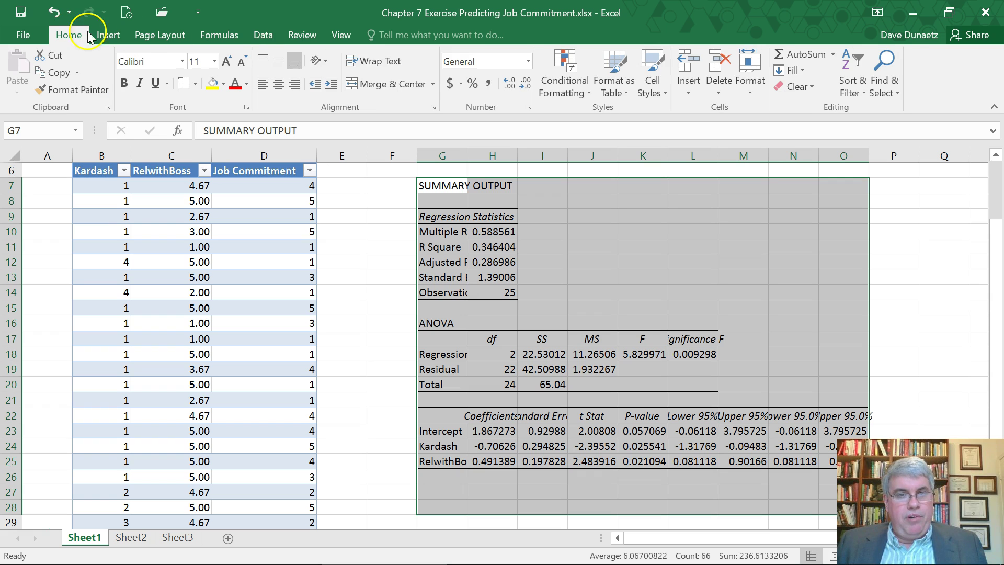
{"action": "left_click", "coordinate": [528, 61]}
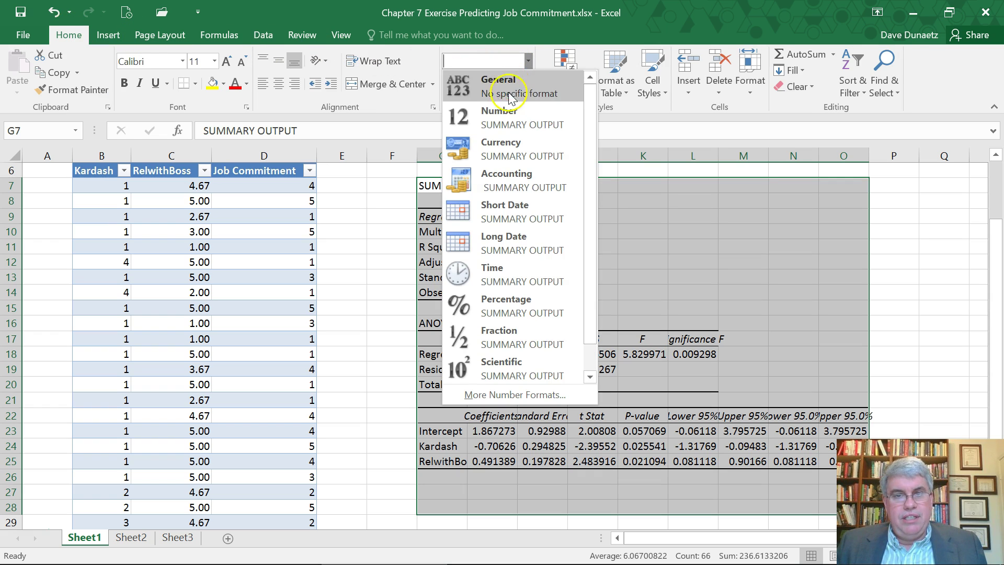
{"action": "left_click", "coordinate": [504, 111]}
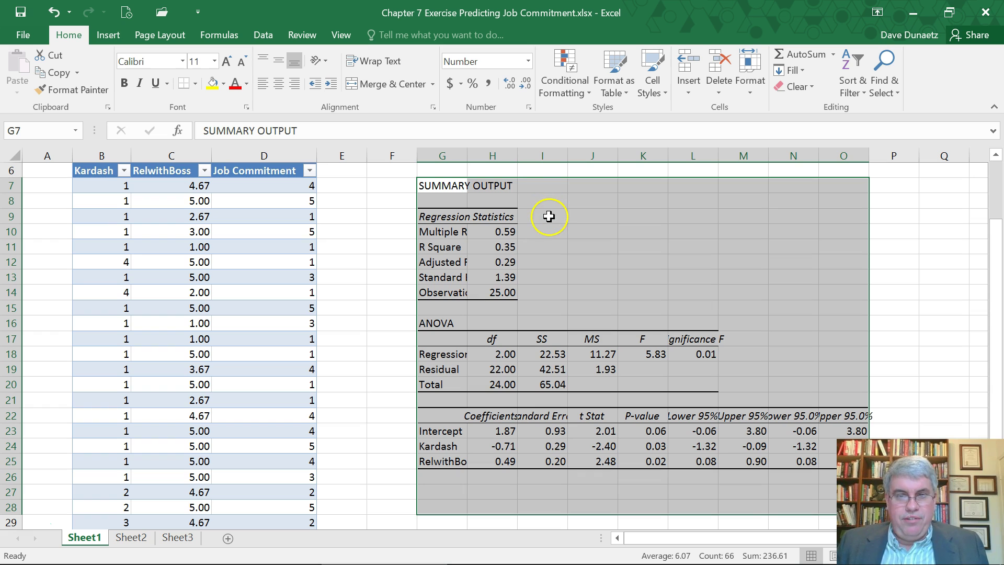
{"action": "left_click_drag", "start_coordinate": [467, 156], "coordinate": [516, 158]}
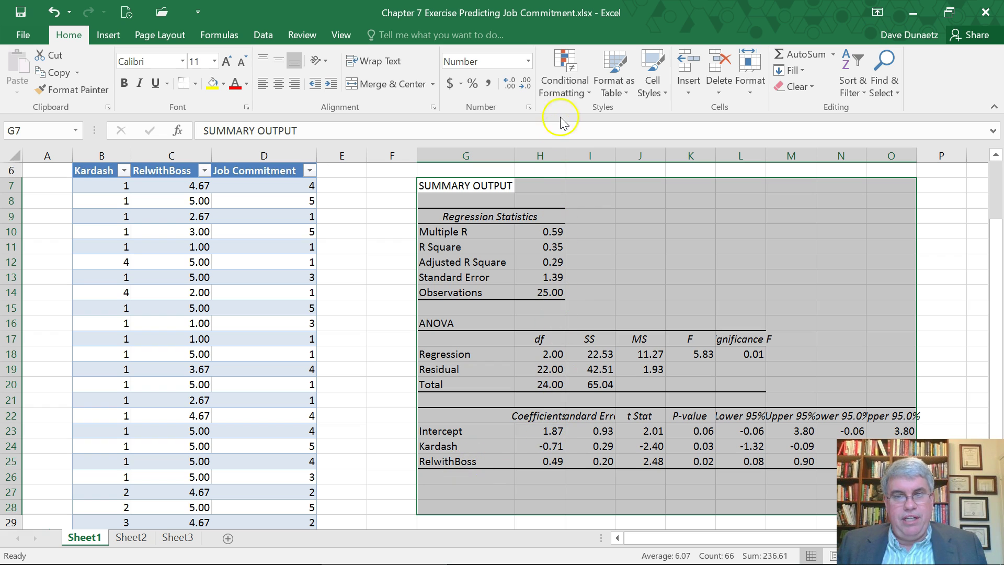
{"action": "left_click_drag", "start_coordinate": [566, 155], "coordinate": [679, 157]}
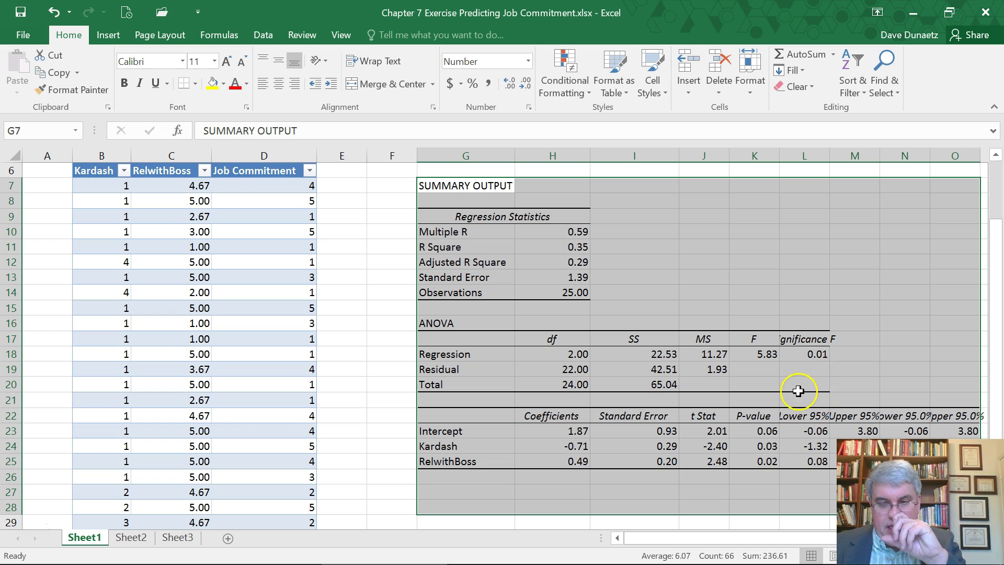
Highlight the R Square label and its value in G11:H11 with yellow fill.
{"action": "left_click", "coordinate": [425, 245]}
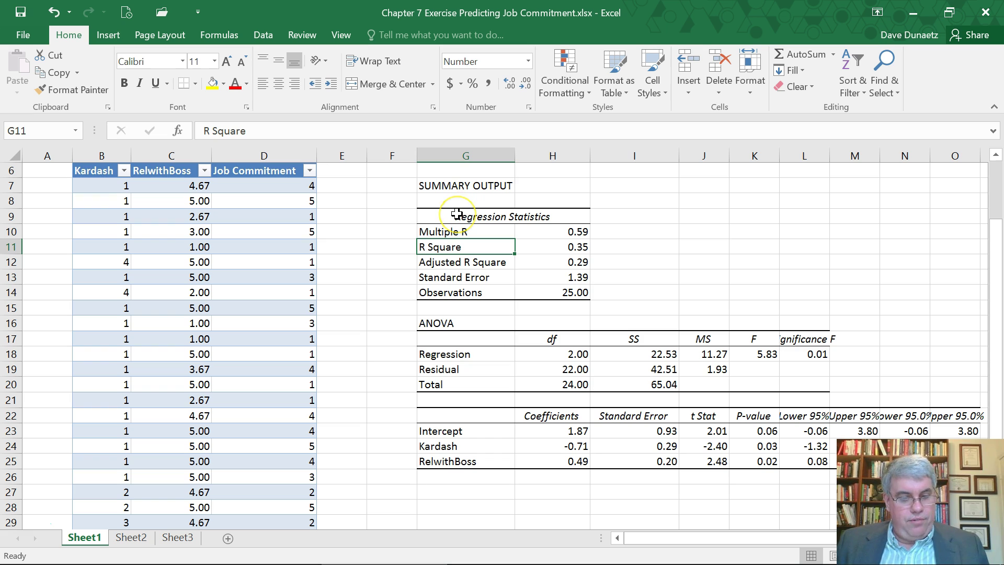
{"action": "key", "text": "shift+Right"}
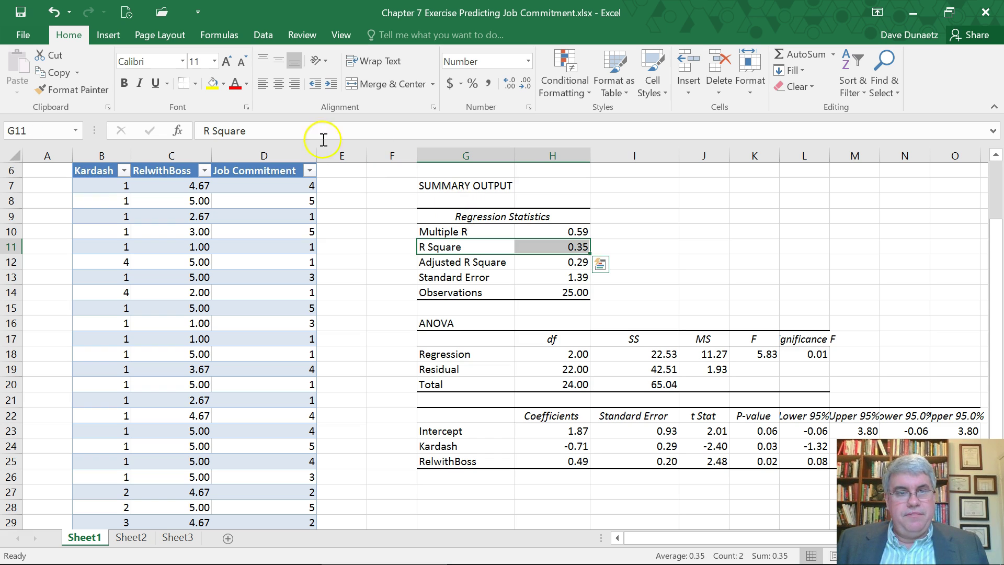
{"action": "left_click", "coordinate": [212, 83]}
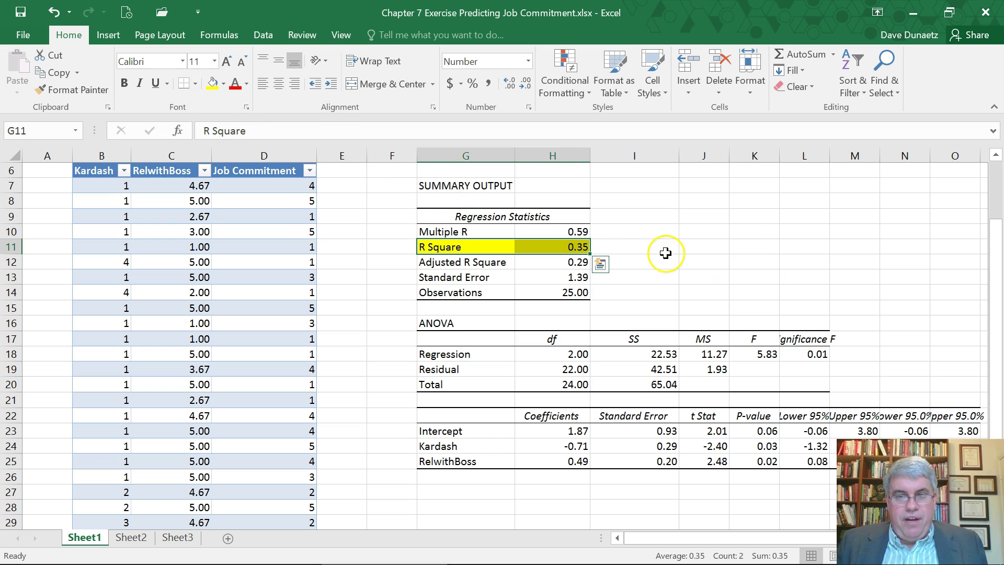
{"action": "left_click", "coordinate": [638, 252]}
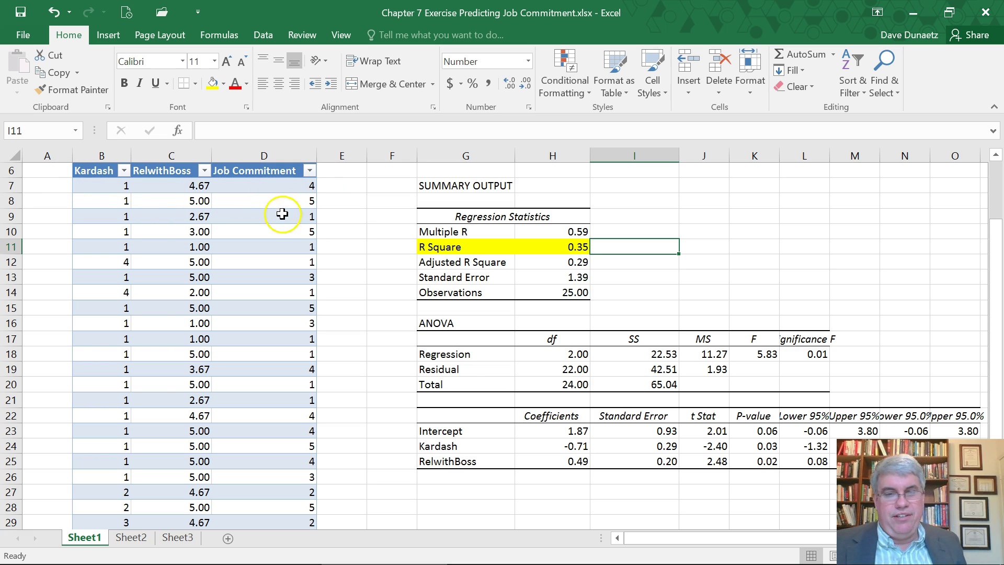
Highlight the Intercept, Kardash and RelwithBoss labels and their coefficients in G23:H25 with yellow fill.
{"action": "left_click", "coordinate": [437, 431]}
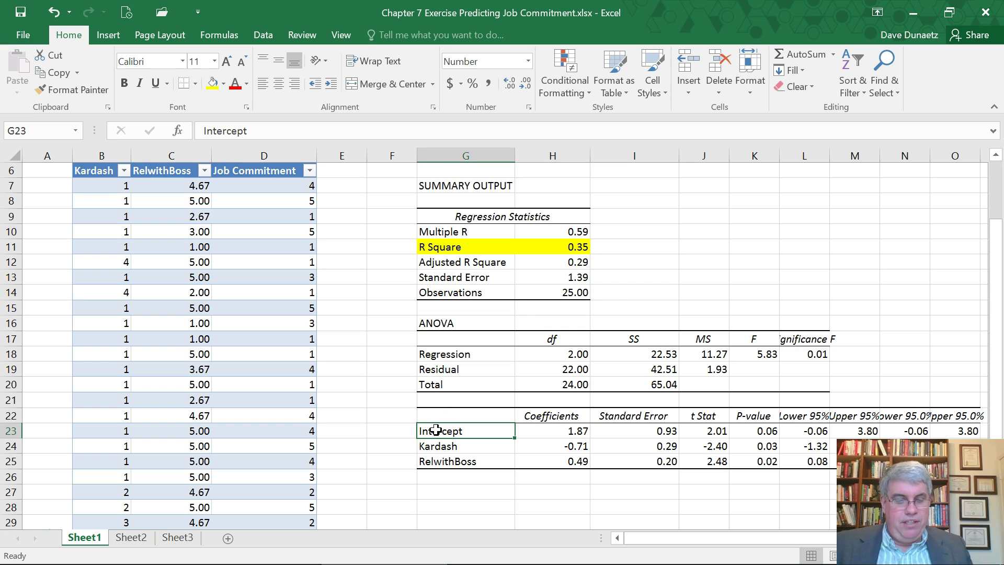
{"action": "key", "text": "shift+Right"}
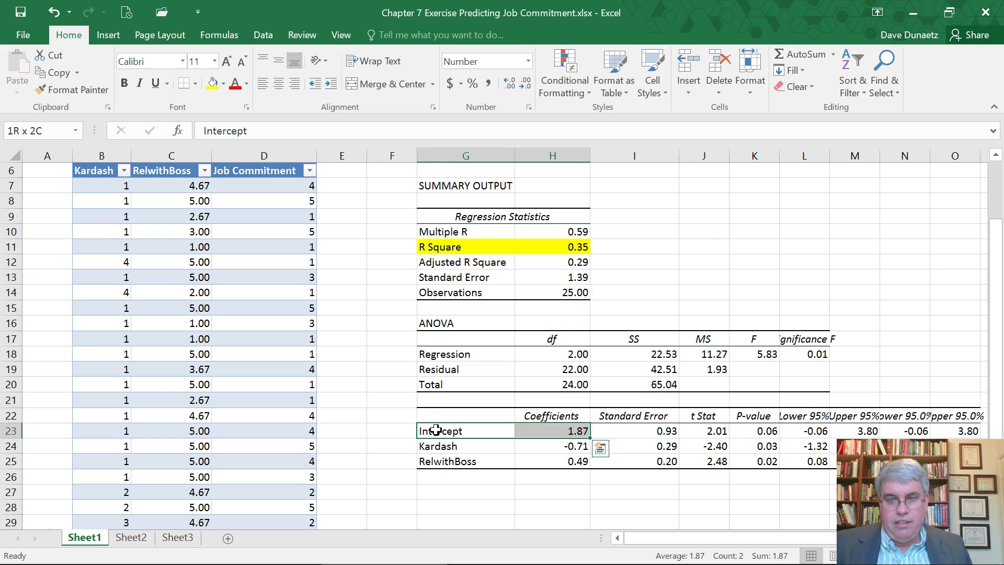
{"action": "key", "text": "shift+Down"}
{"action": "key", "text": "shift+Down"}
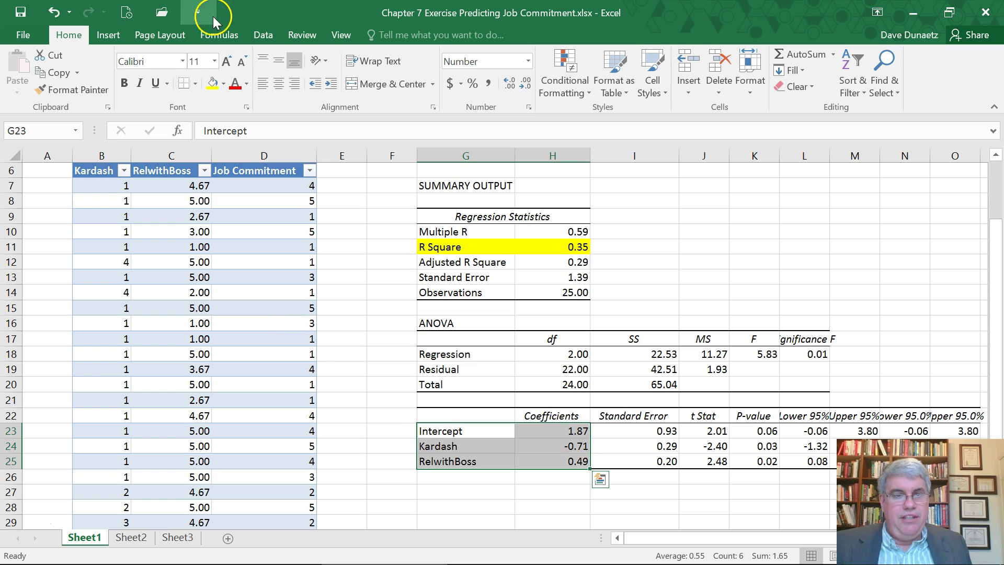
{"action": "left_click", "coordinate": [211, 85]}
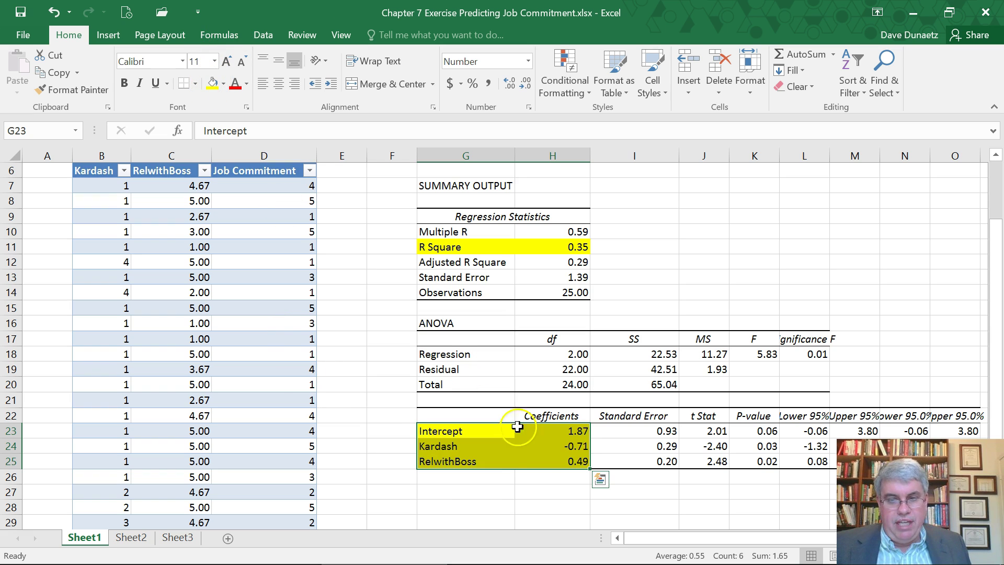
Enter the regression equation text "y = -.71x1 +.49x2 + 1.87" in cell G27, below the coefficients table.
{"action": "left_click", "coordinate": [460, 493]}
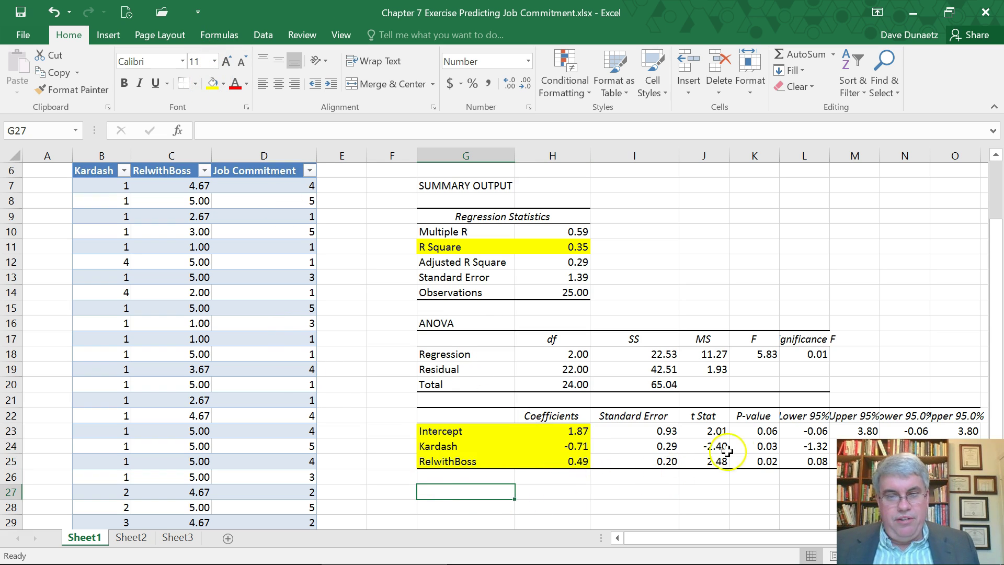
{"action": "type", "text": "y = -.71x"}
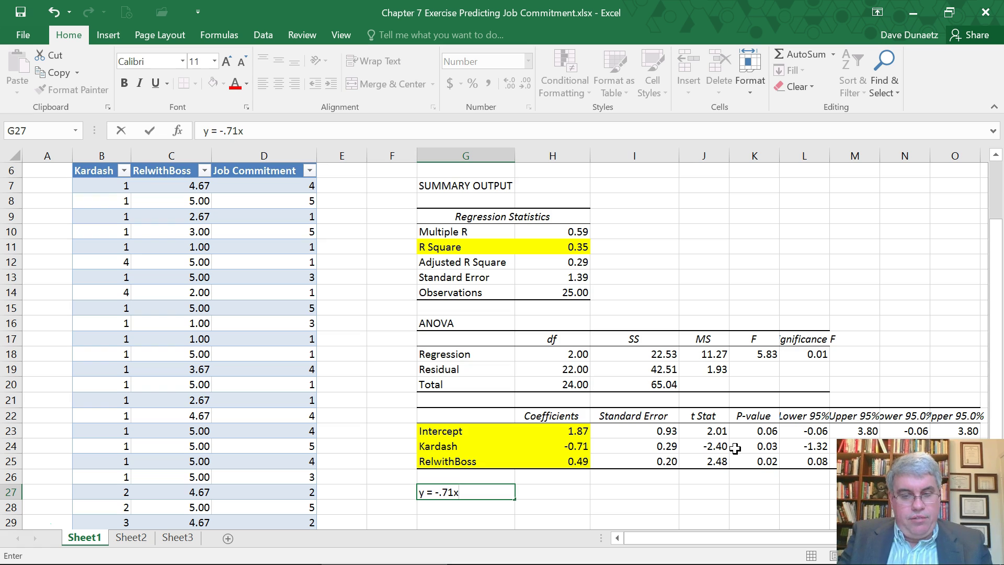
{"action": "type", "text": "1"}
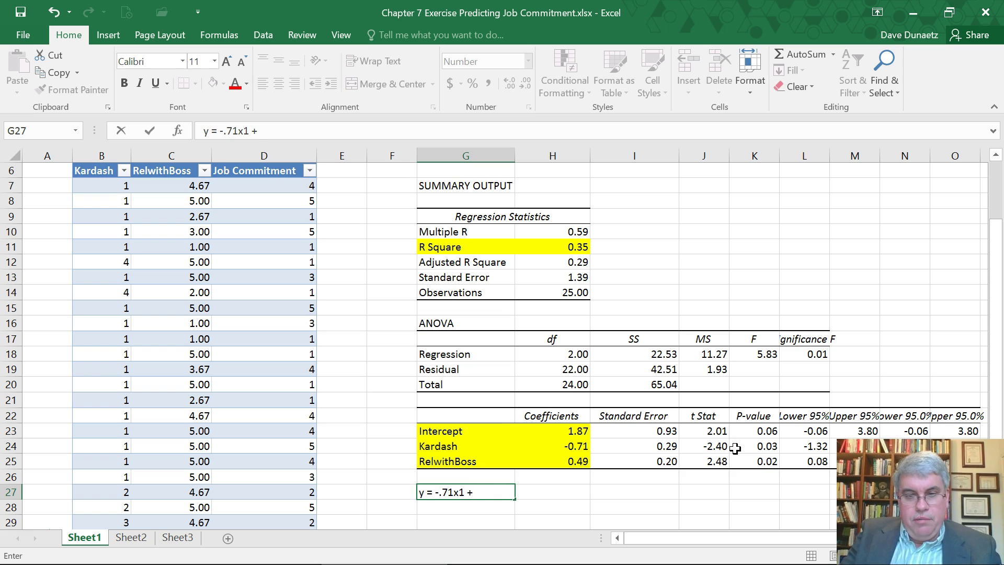
{"action": "type", "text": "+.49x2 +"}
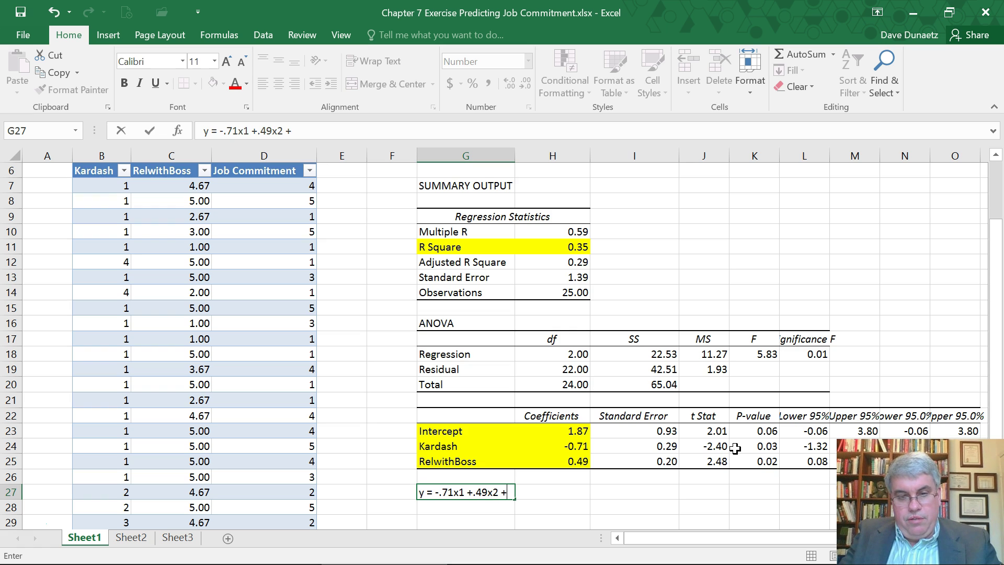
{"action": "type", "text": "1.87"}
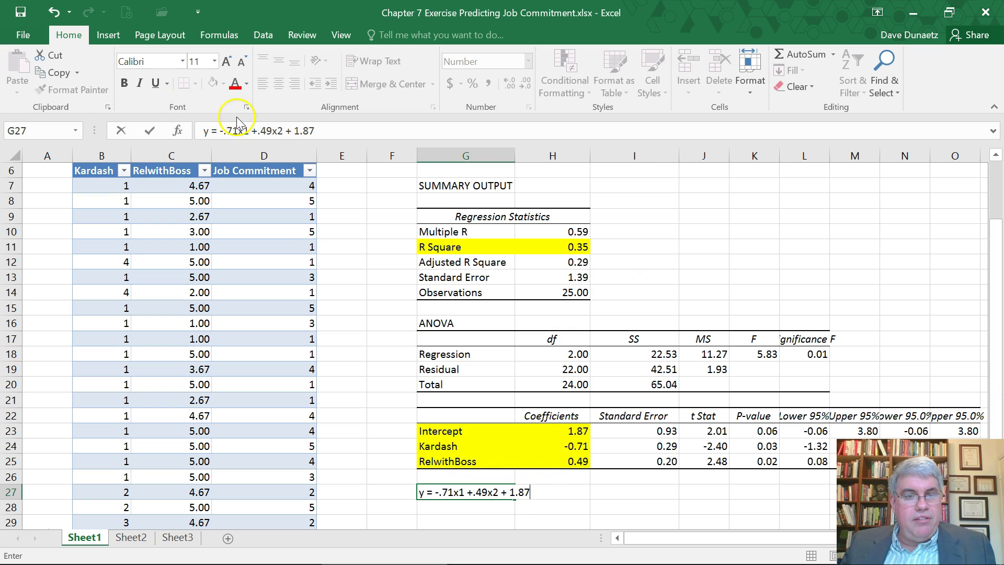
Format the 1 after the first x and the 2 after the second x in G27's equation as subscripts and commit the cell.
{"action": "left_click_drag", "start_coordinate": [244, 131], "coordinate": [250, 132]}
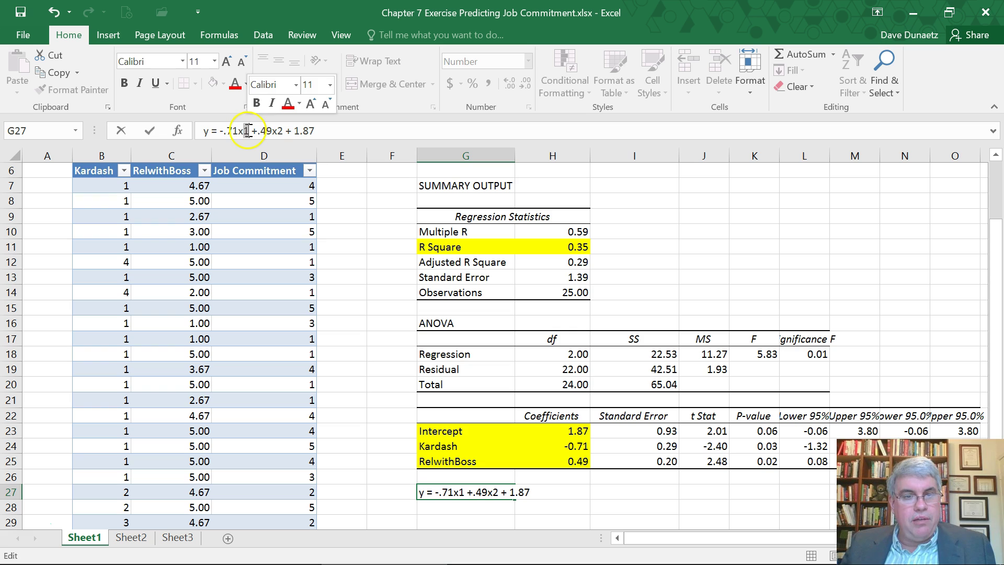
{"action": "left_click", "coordinate": [246, 108]}
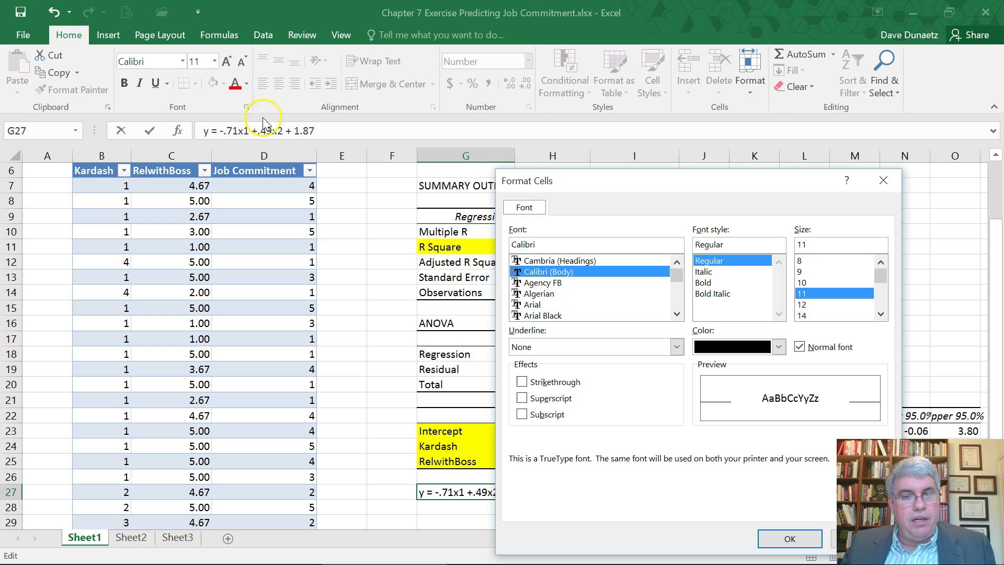
{"action": "left_click", "coordinate": [522, 415]}
{"action": "left_click", "coordinate": [773, 537]}
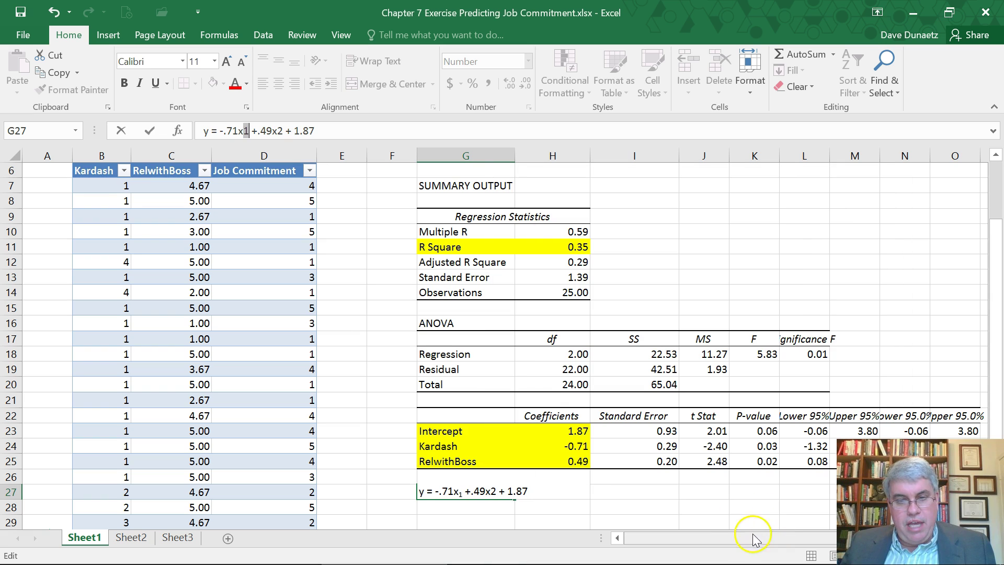
{"action": "left_click_drag", "start_coordinate": [278, 132], "coordinate": [284, 132]}
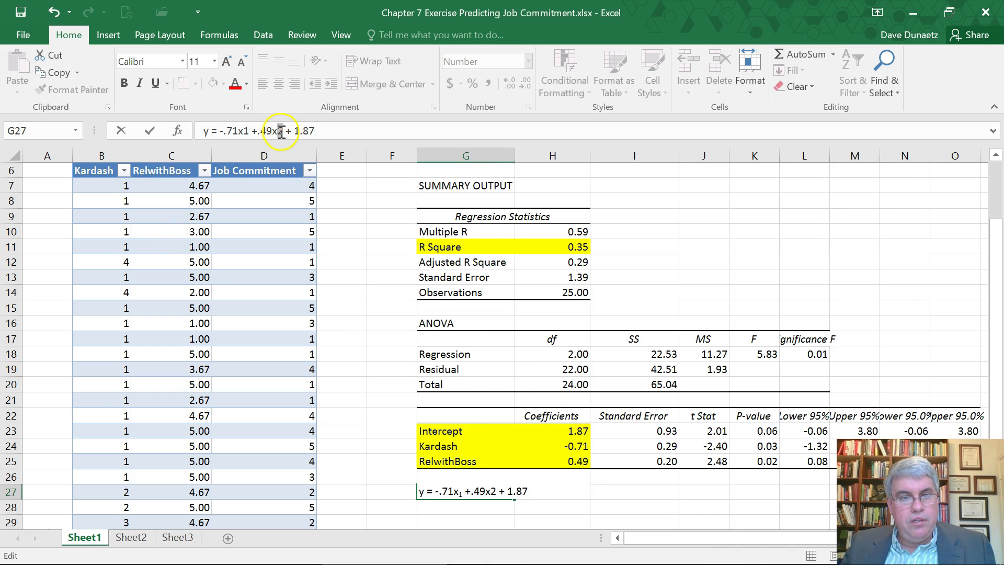
{"action": "left_click", "coordinate": [246, 106]}
{"action": "left_click", "coordinate": [522, 413]}
{"action": "left_click", "coordinate": [801, 539]}
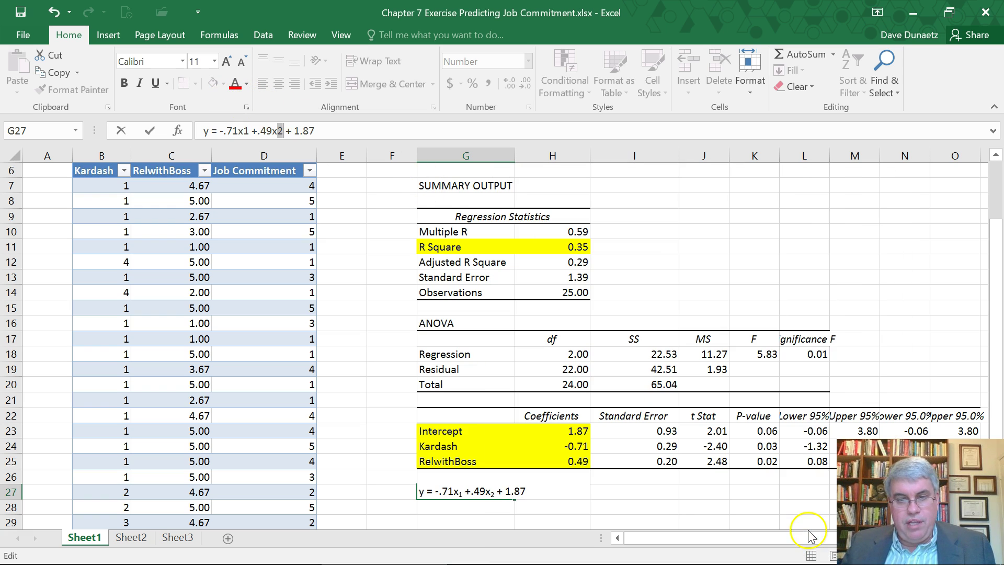
{"action": "left_click", "coordinate": [361, 133]}
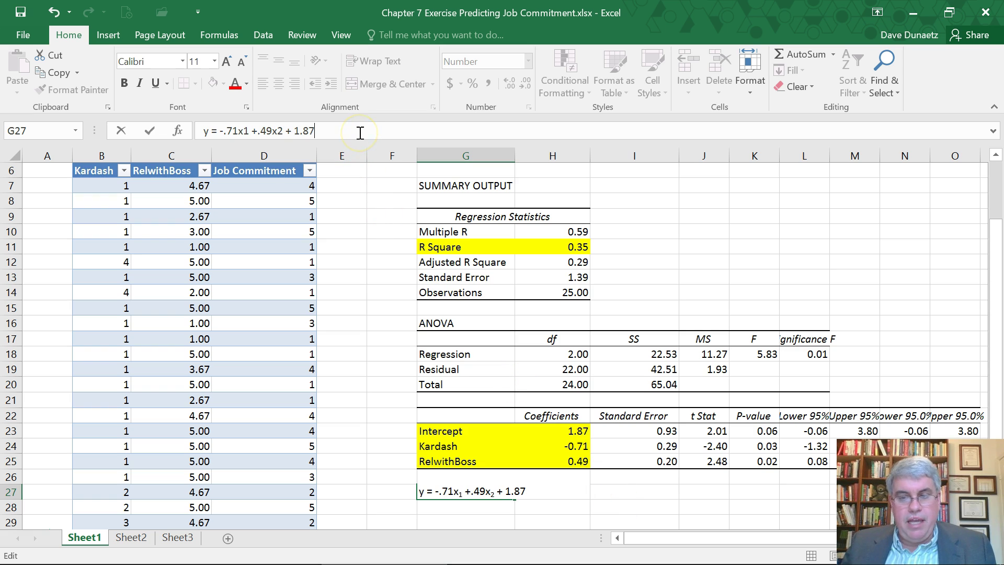
{"action": "key", "text": "Return"}
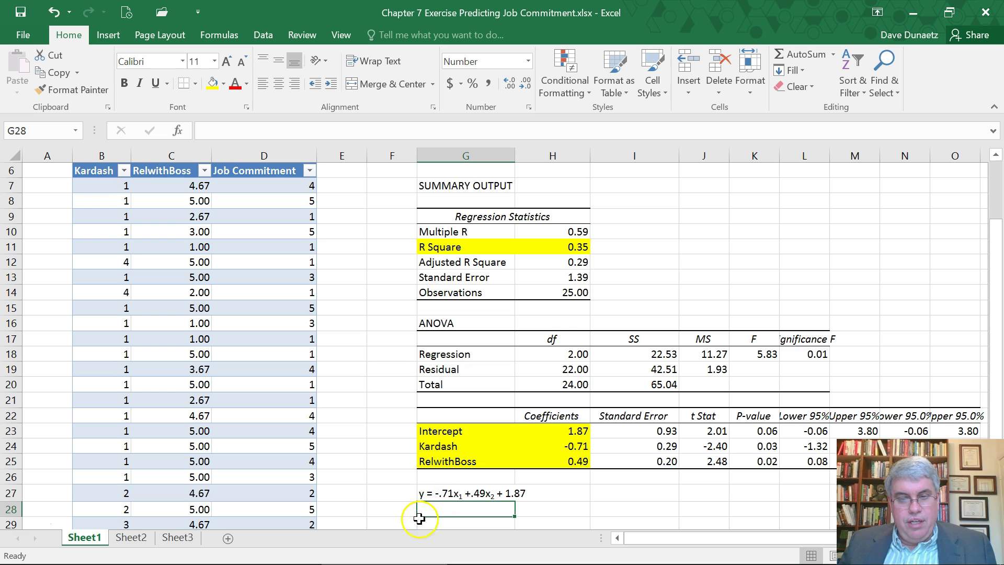
{"action": "left_click", "coordinate": [420, 496]}
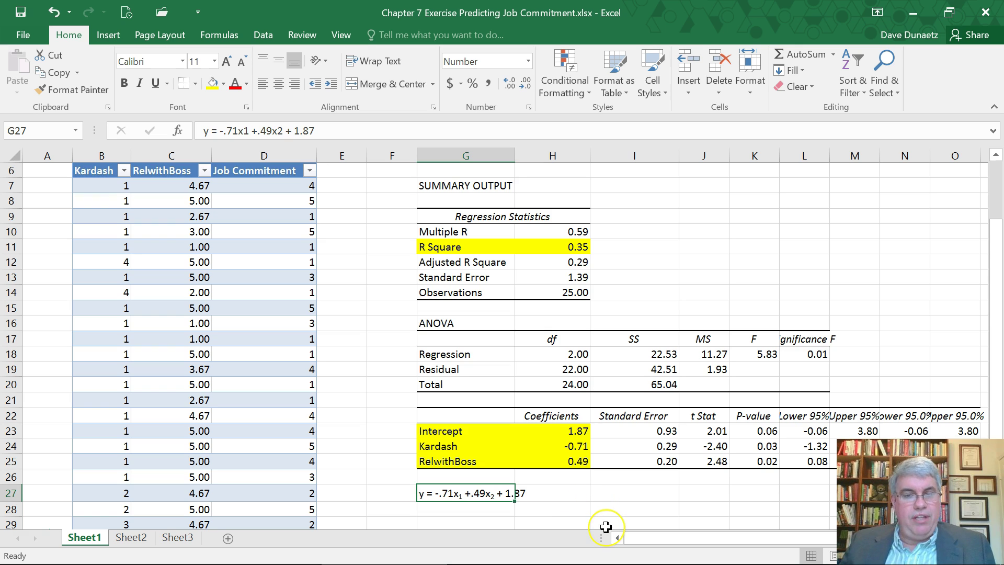
{"action": "left_click", "coordinate": [610, 495]}
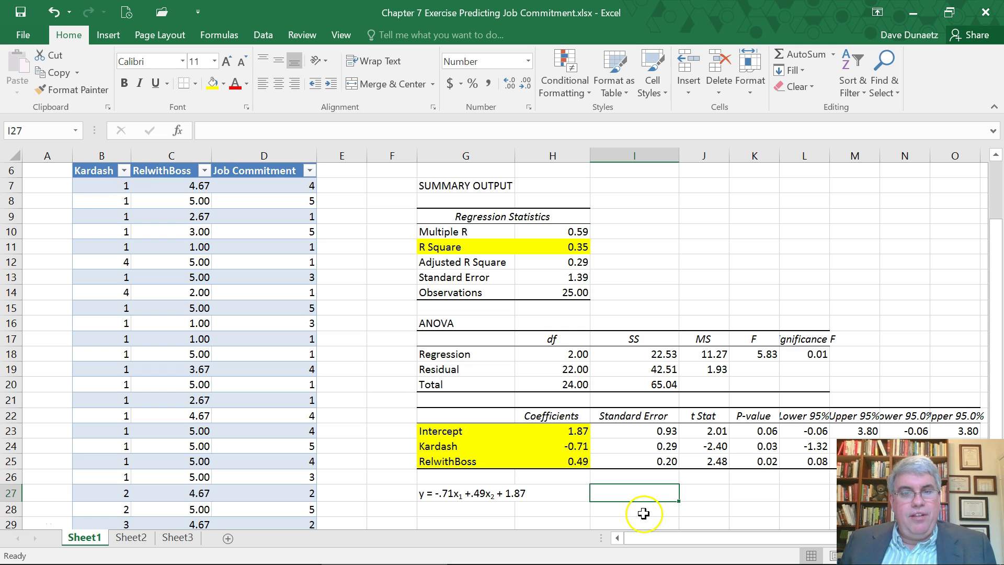